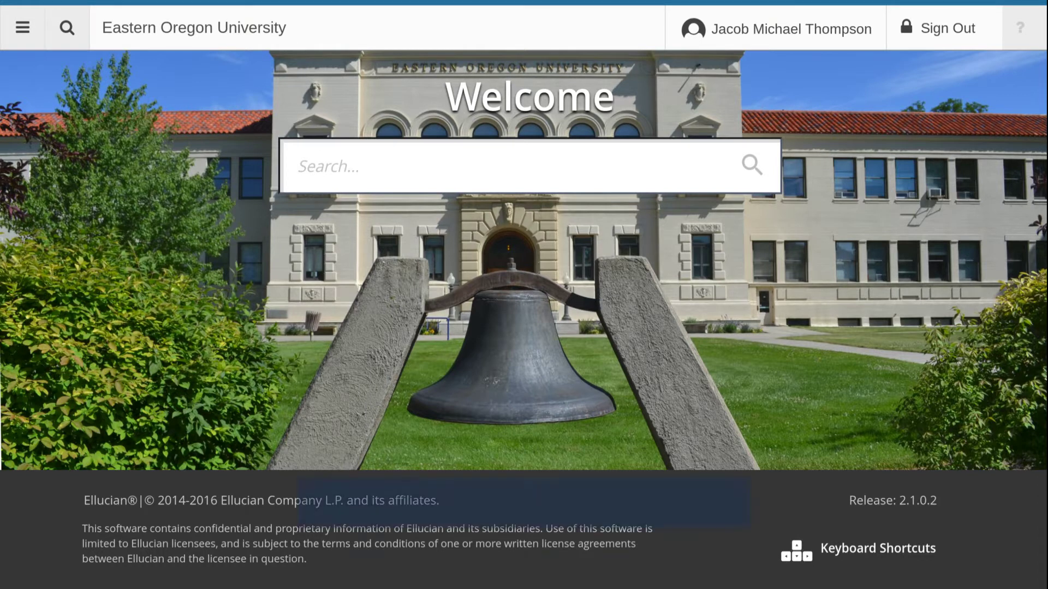
# Search the welcome page for the form code SPAIDEN, then clear it
pyautogui.click(559, 156)
pyautogui.write('SPAIDEN')
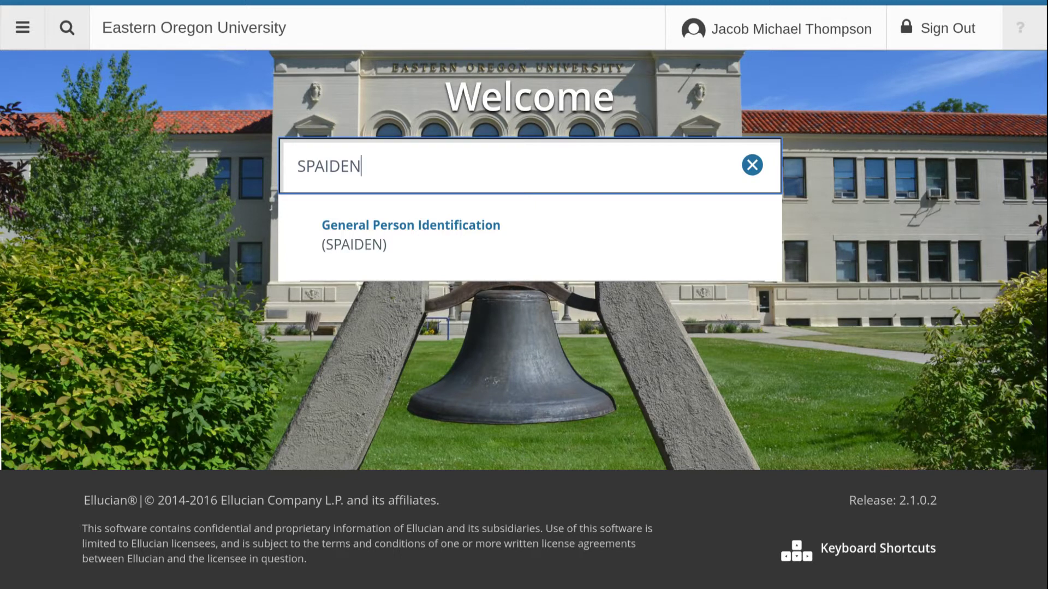
pyautogui.press('BackSpace')
pyautogui.press('BackSpace')
pyautogui.press('BackSpace')
pyautogui.press('BackSpace')
pyautogui.press('BackSpace')
pyautogui.press('BackSpace')
pyautogui.press('BackSpace')
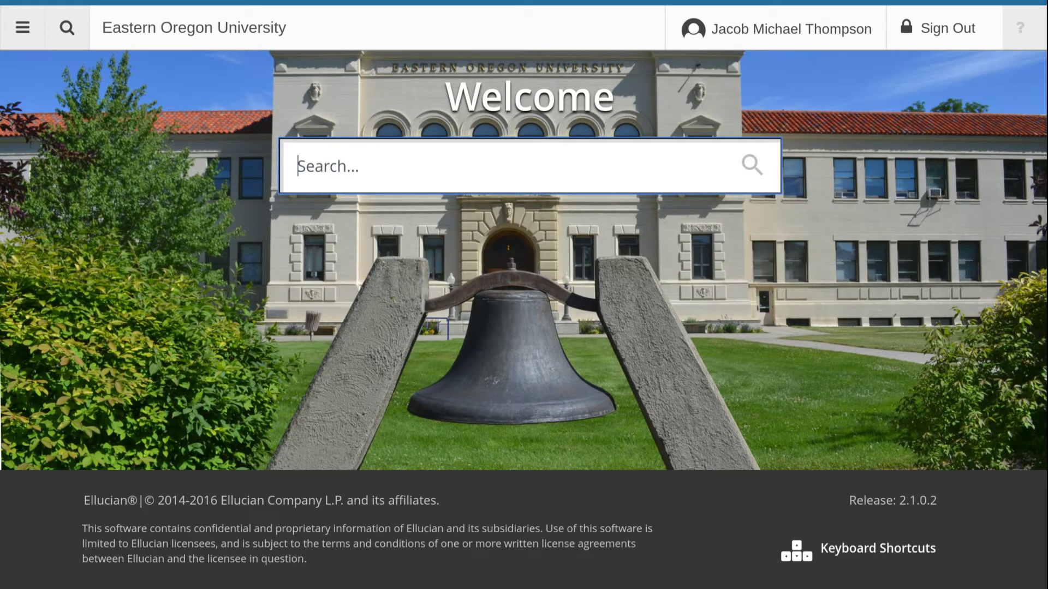
# Search by the form name 'General Person ID' and scroll through the matching forms
pyautogui.write('Gn')
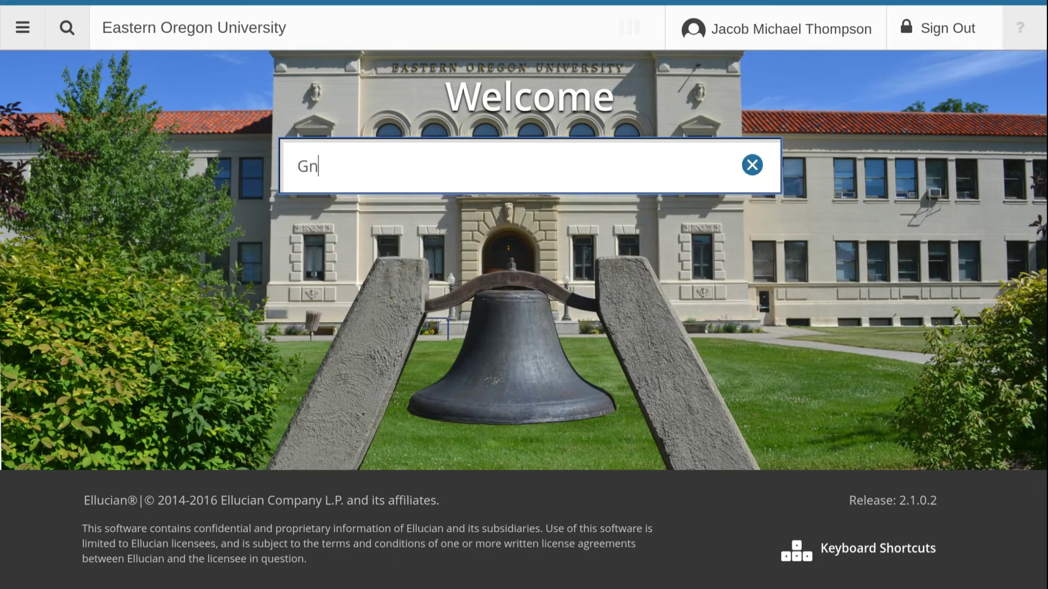
pyautogui.press('BackSpace')
pyautogui.write('ener')
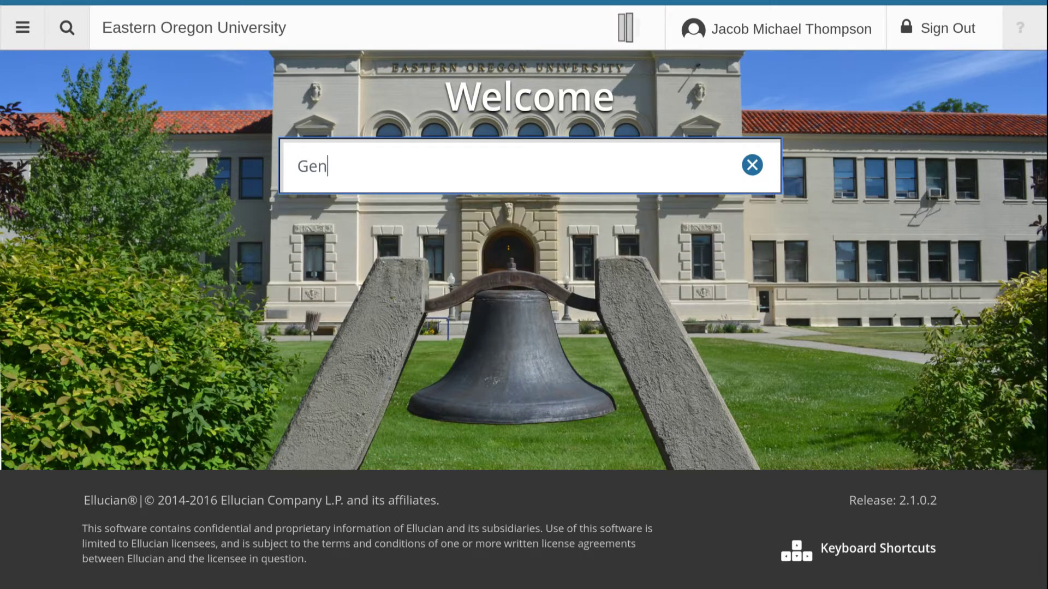
pyautogui.write('al Pers')
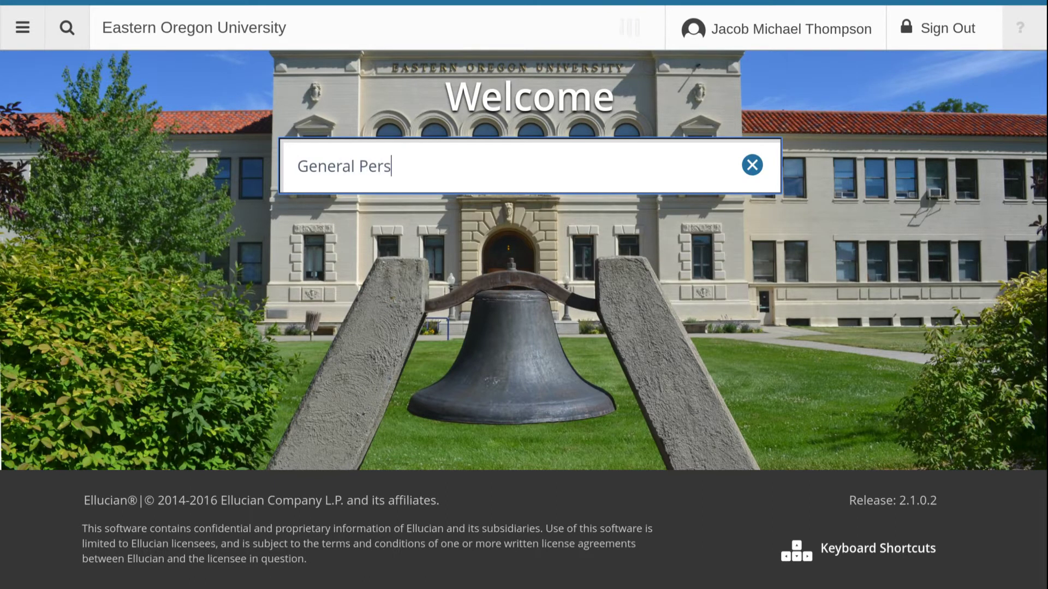
pyautogui.write('on')
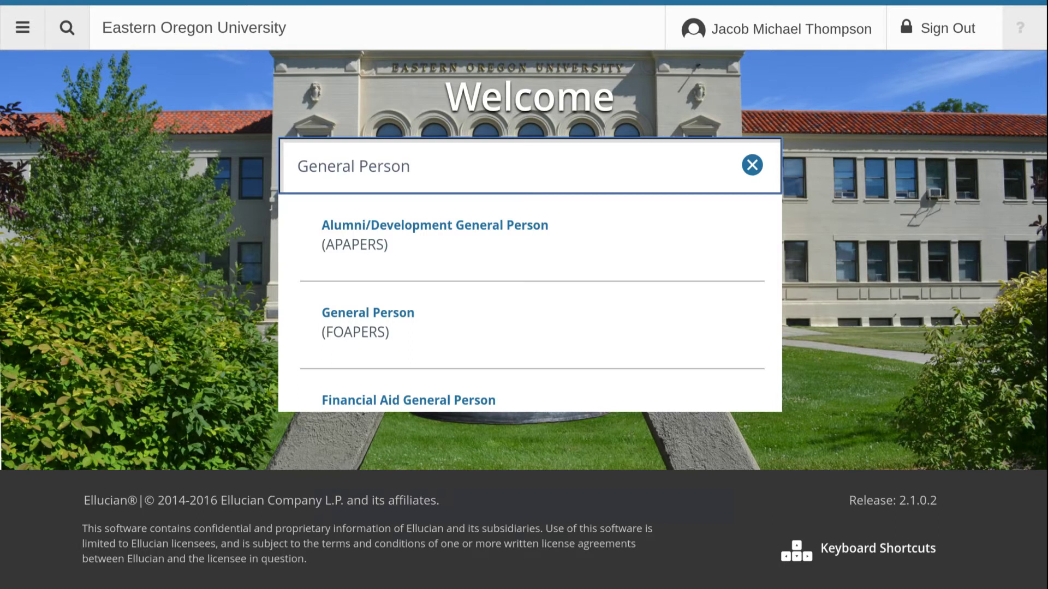
pyautogui.scroll(-5, 670, 291)
pyautogui.scroll(-2, 669, 286)
pyautogui.scroll(5, 674, 293)
pyautogui.scroll(-10, 674, 293)
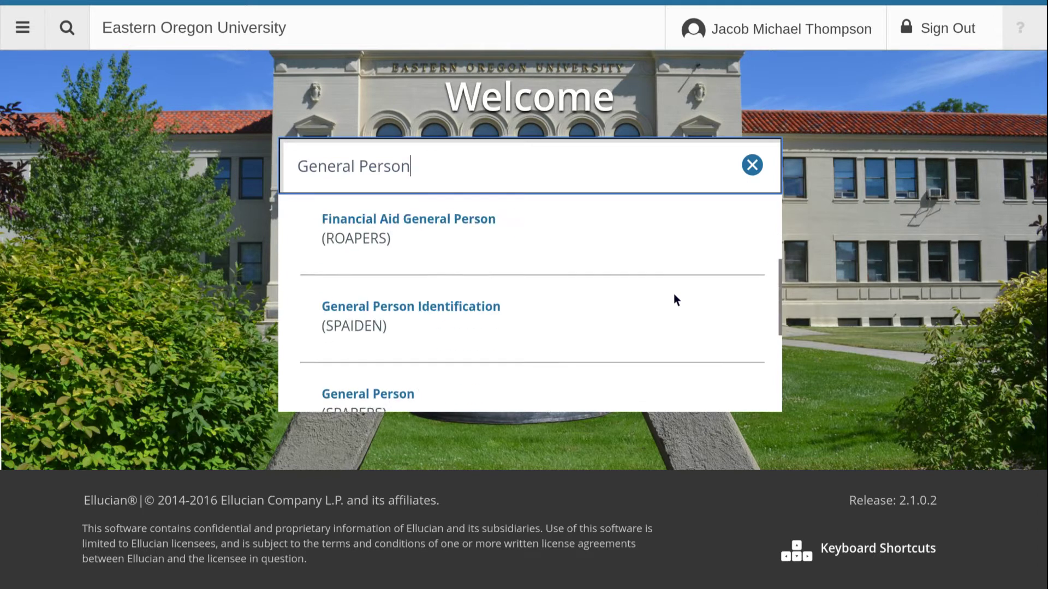
pyautogui.scroll(5, 679, 257)
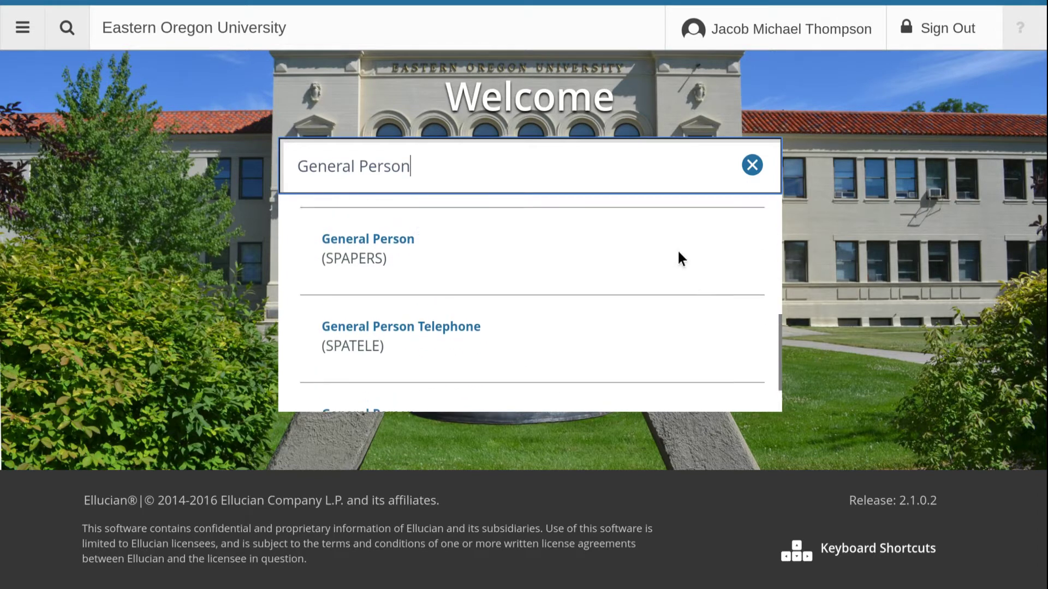
pyautogui.scroll(1, 679, 258)
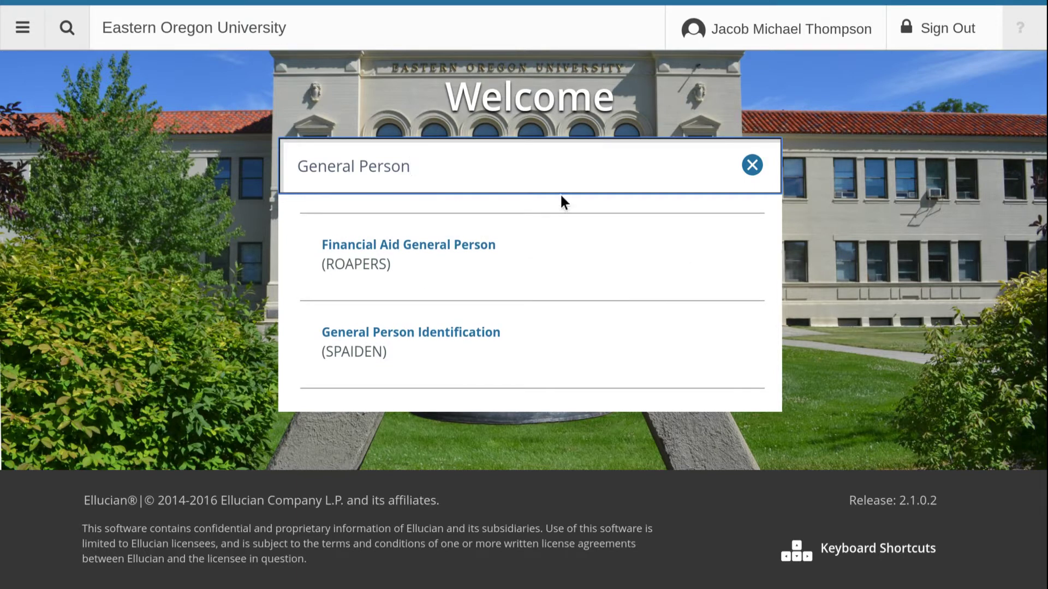
pyautogui.write('ID')
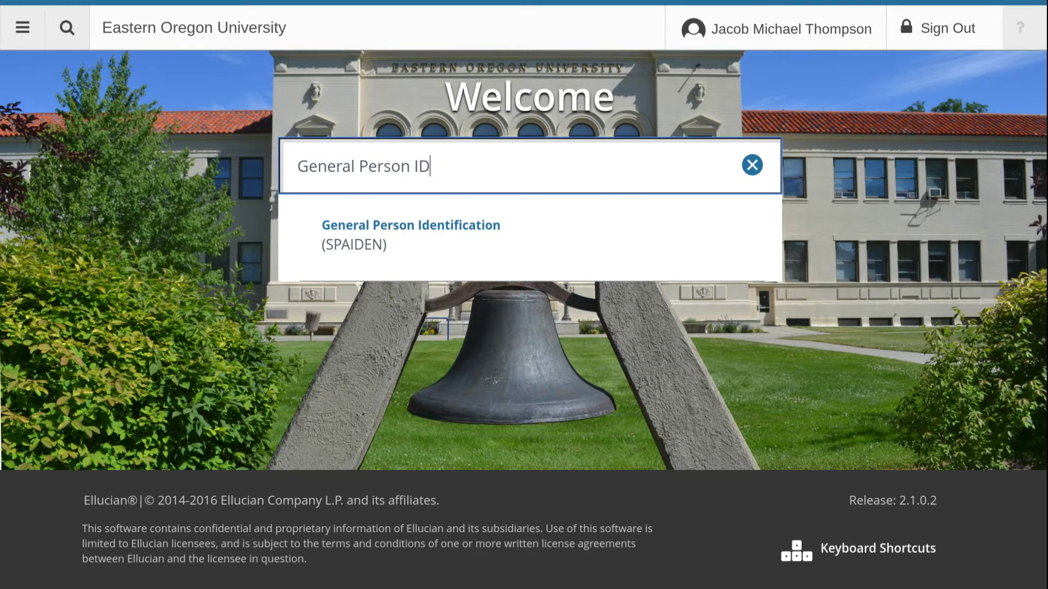
# Replace that search with the partial code AIDEN and select the search text
pyautogui.press('Escape')
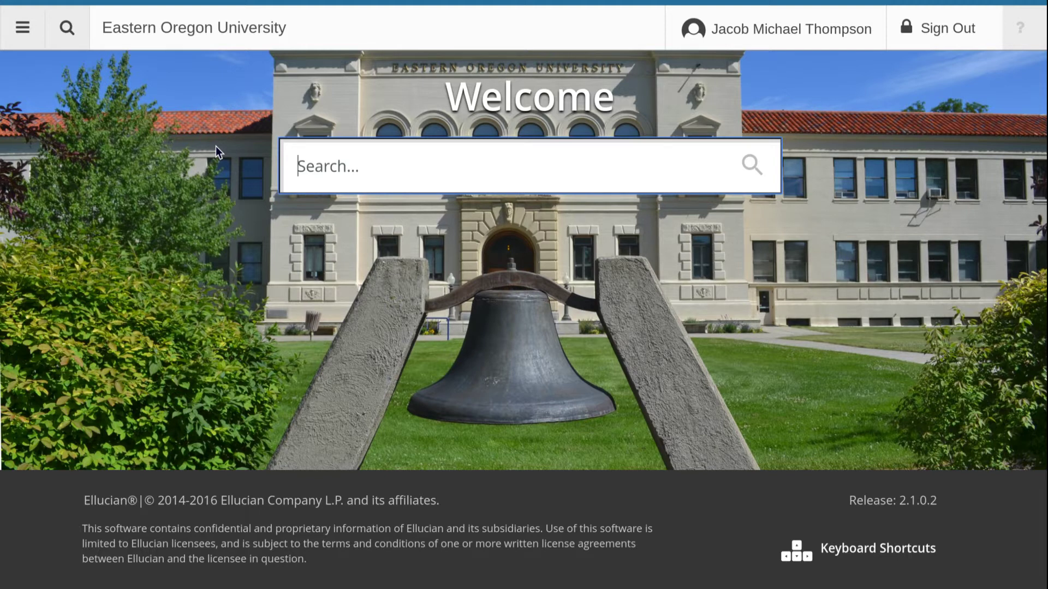
pyautogui.write('AlDEN')
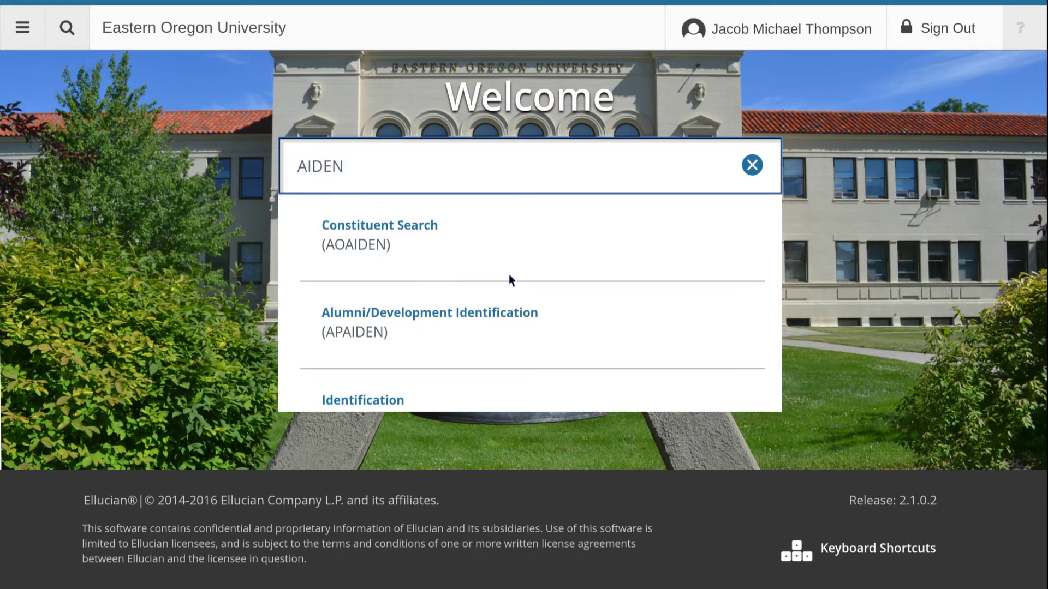
pyautogui.moveTo(361, 164); pyautogui.dragTo(272, 158)
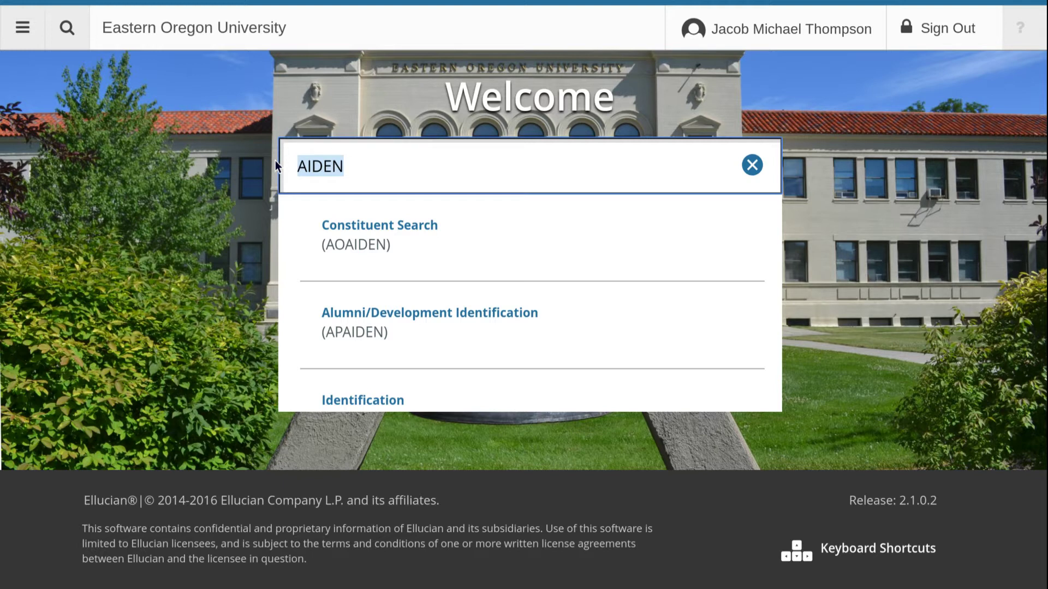
# Search for 'Identification', scroll the results to locate SPAIDEN, then clear the search term
pyautogui.write('Id')
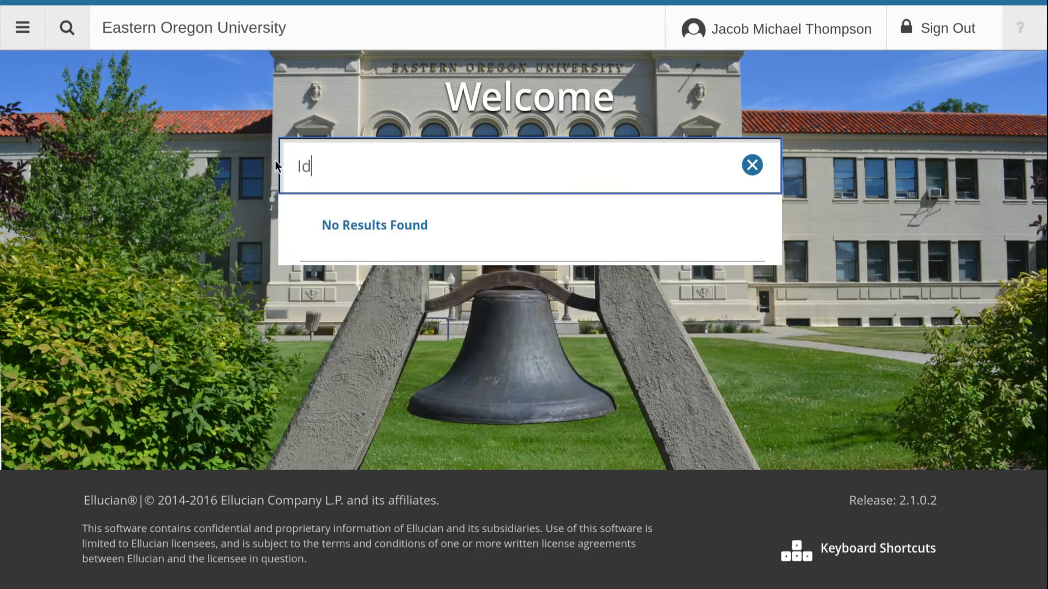
pyautogui.write('entif')
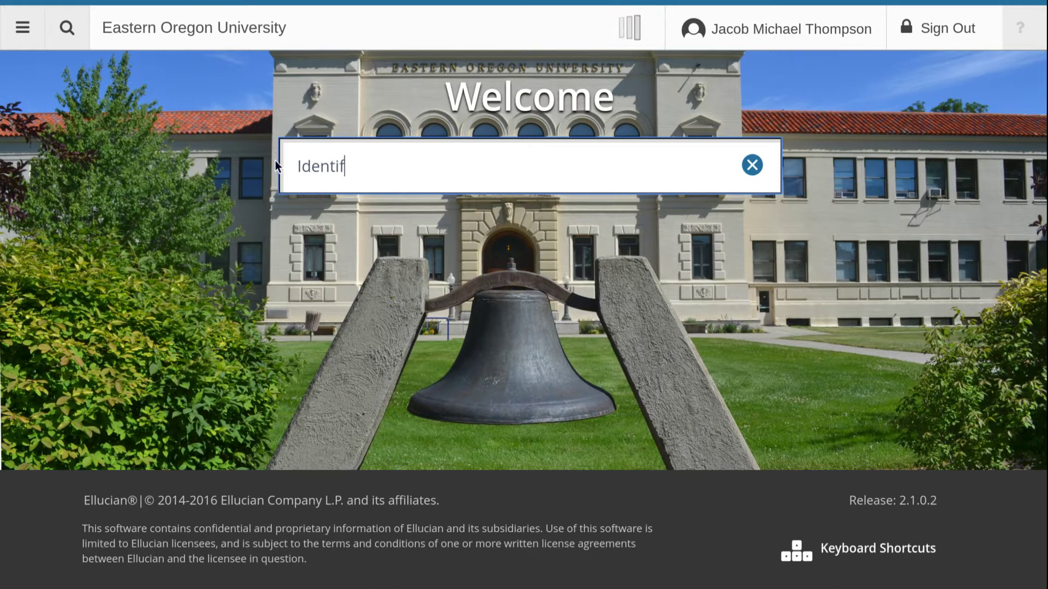
pyautogui.write('icati')
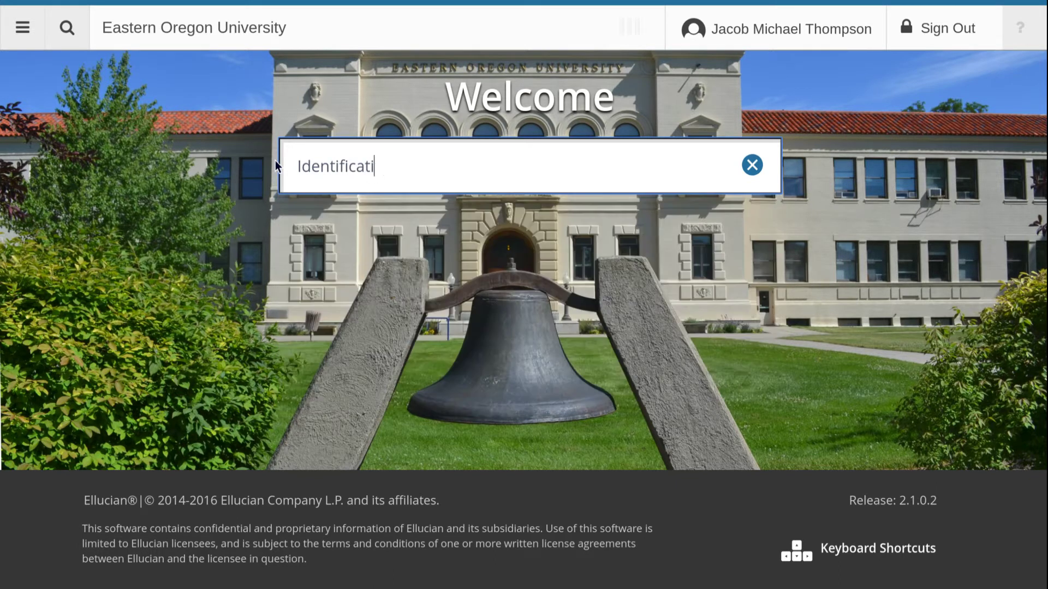
pyautogui.write('on')
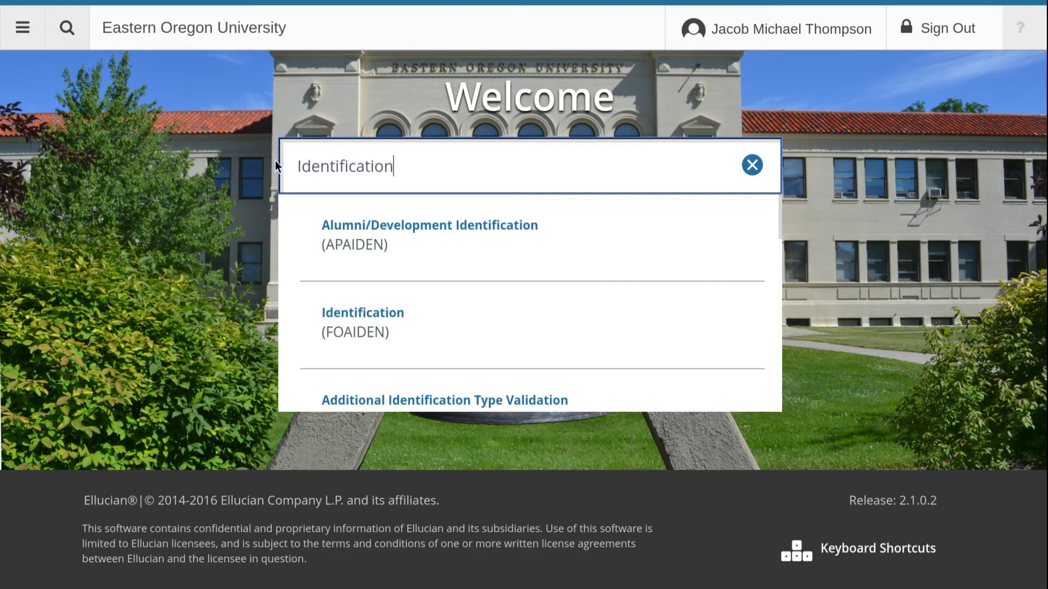
pyautogui.scroll(-6, 588, 297)
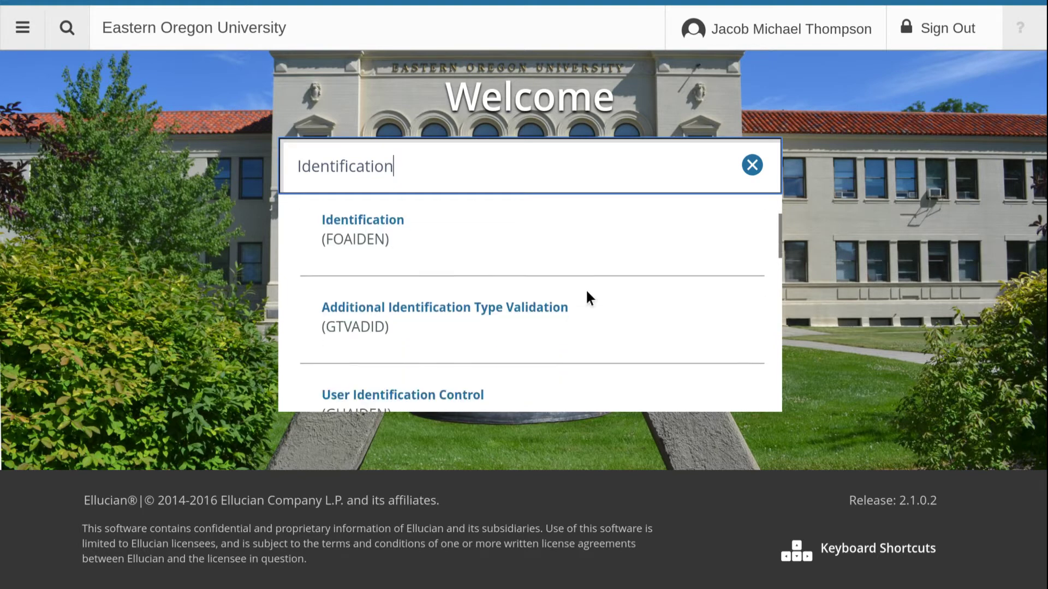
pyautogui.scroll(-3, 588, 293)
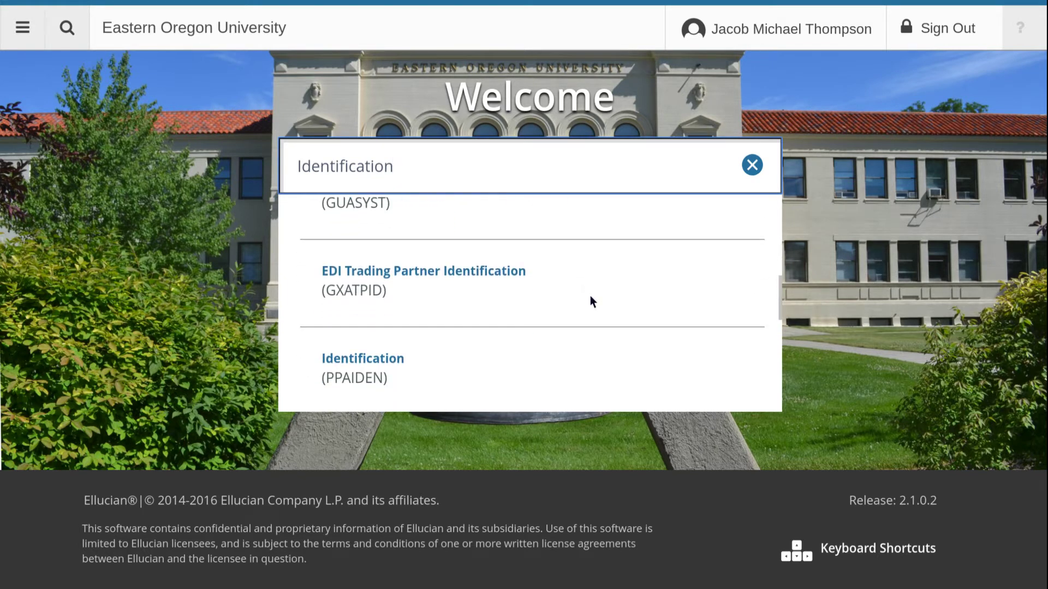
pyautogui.scroll(-4, 591, 297)
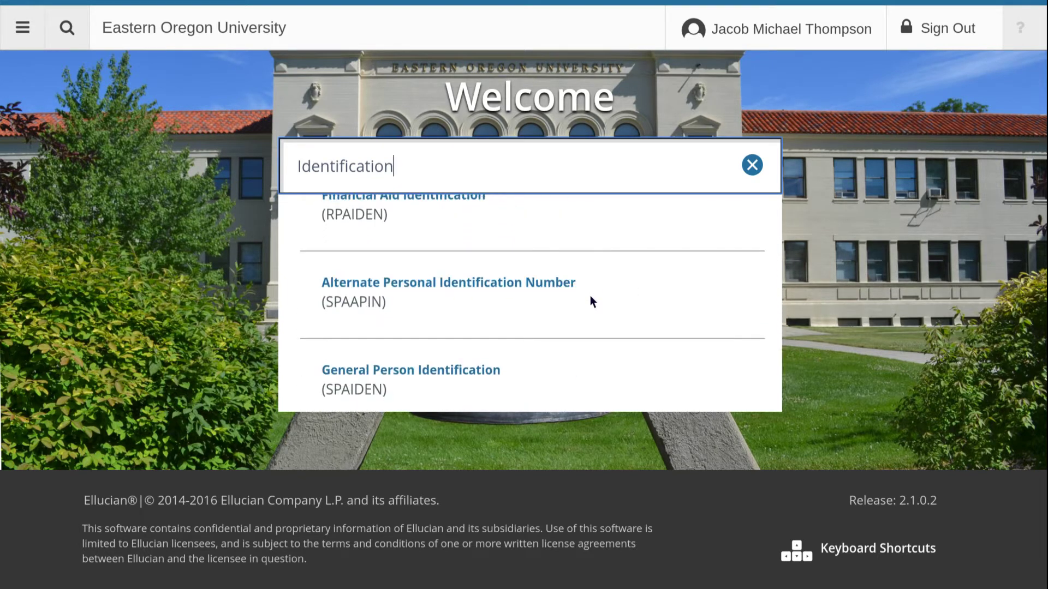
pyautogui.scroll(-2, 590, 297)
pyautogui.scroll(4, 591, 298)
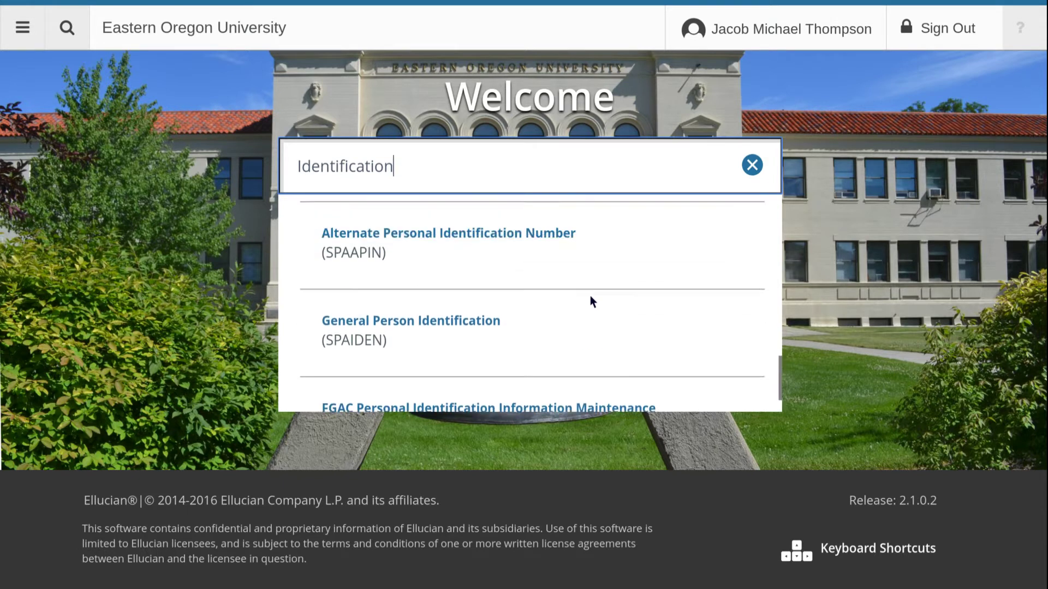
pyautogui.scroll(3, 590, 295)
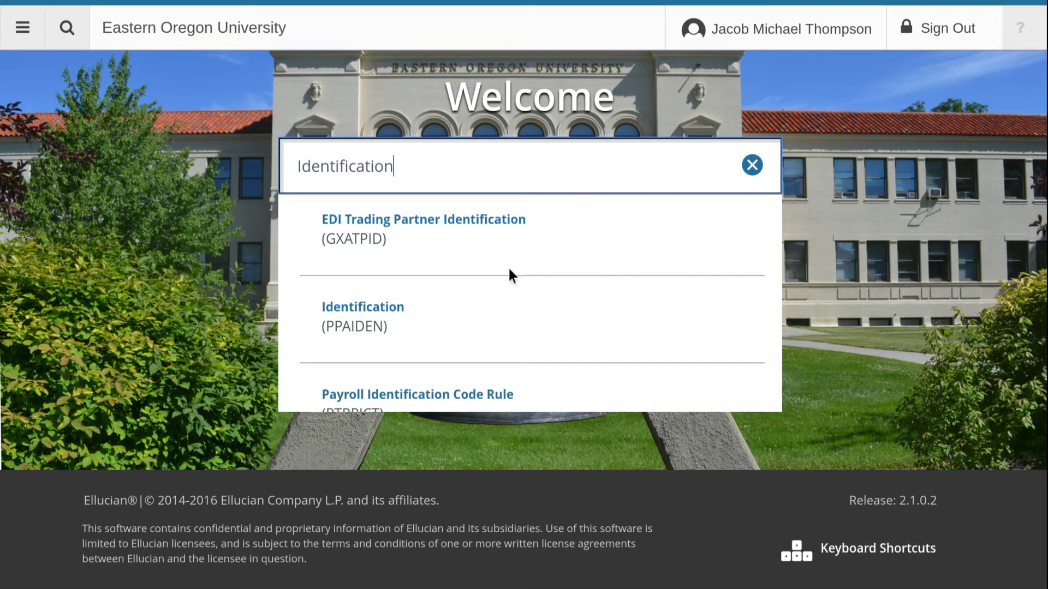
pyautogui.scroll(1, 510, 275)
pyautogui.scroll(5, 509, 270)
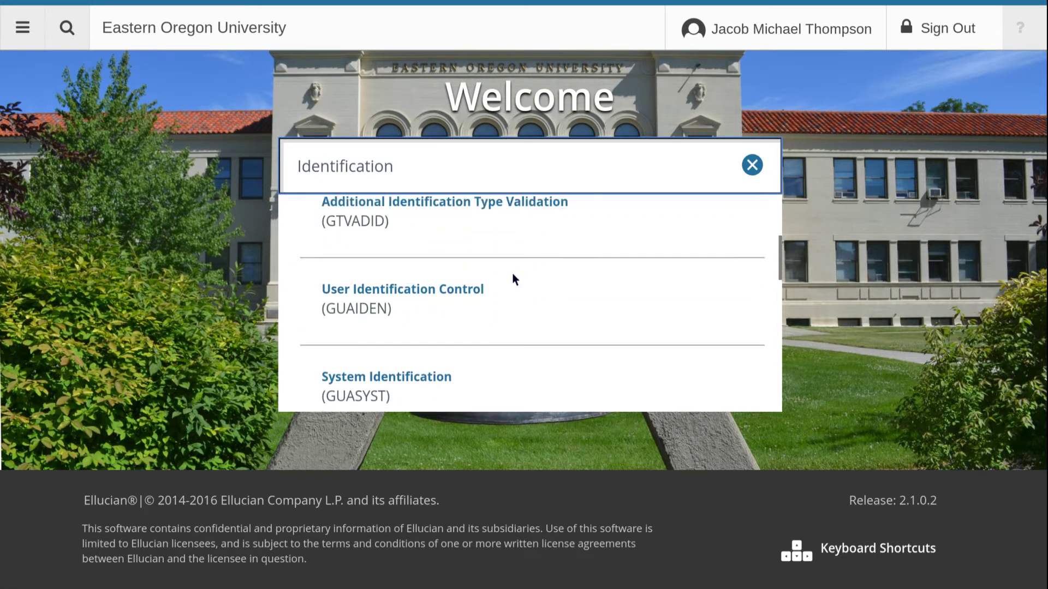
pyautogui.doubleClick(349, 166)
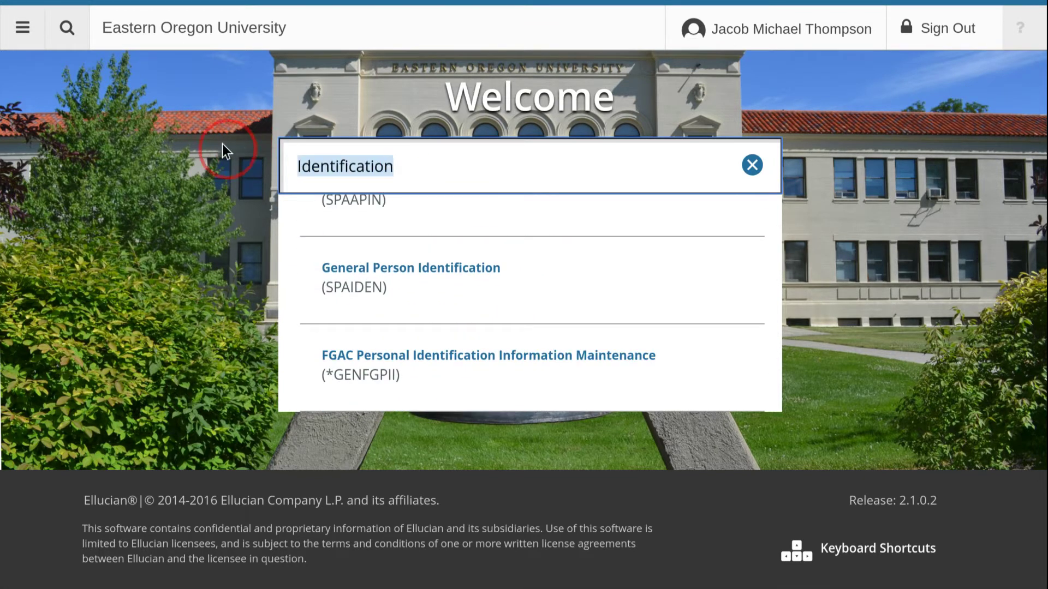
pyautogui.press('BackSpace')
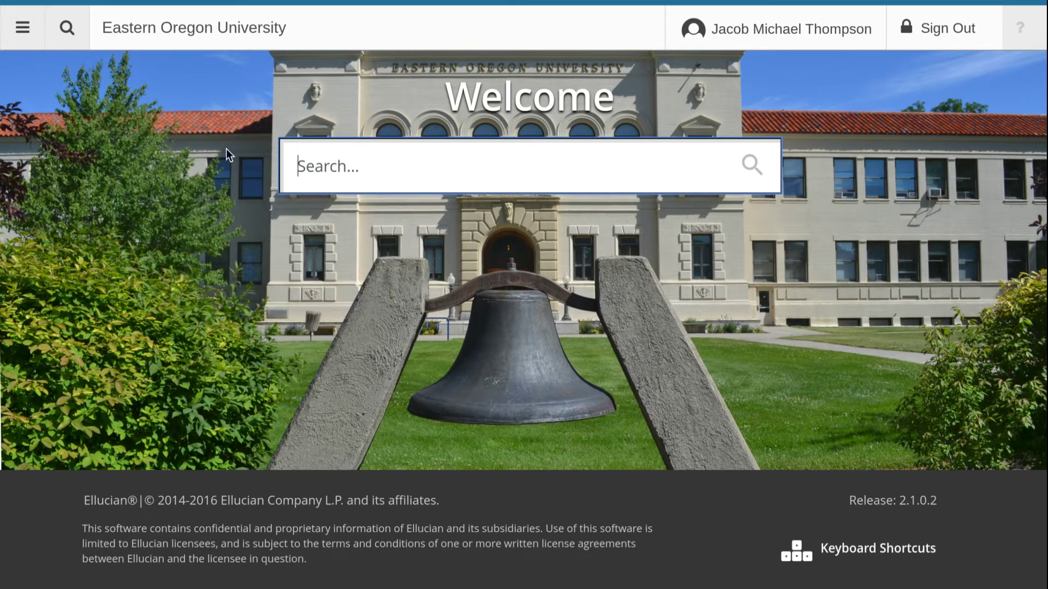
# Search with the wildcard SP%N, then insert D% before N to make SP%D%N
pyautogui.write('SP')
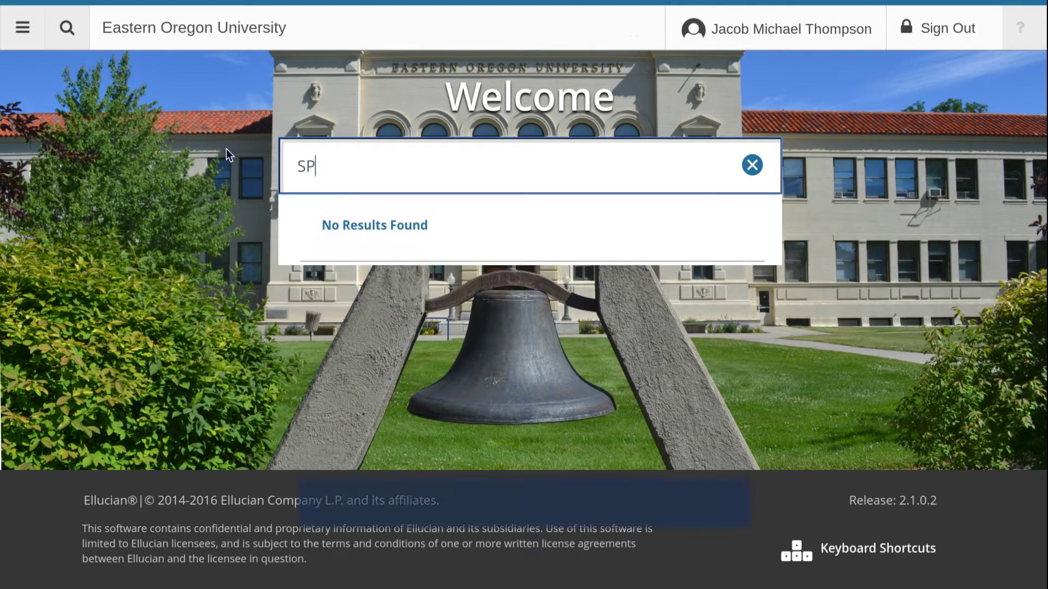
pyautogui.write('%')
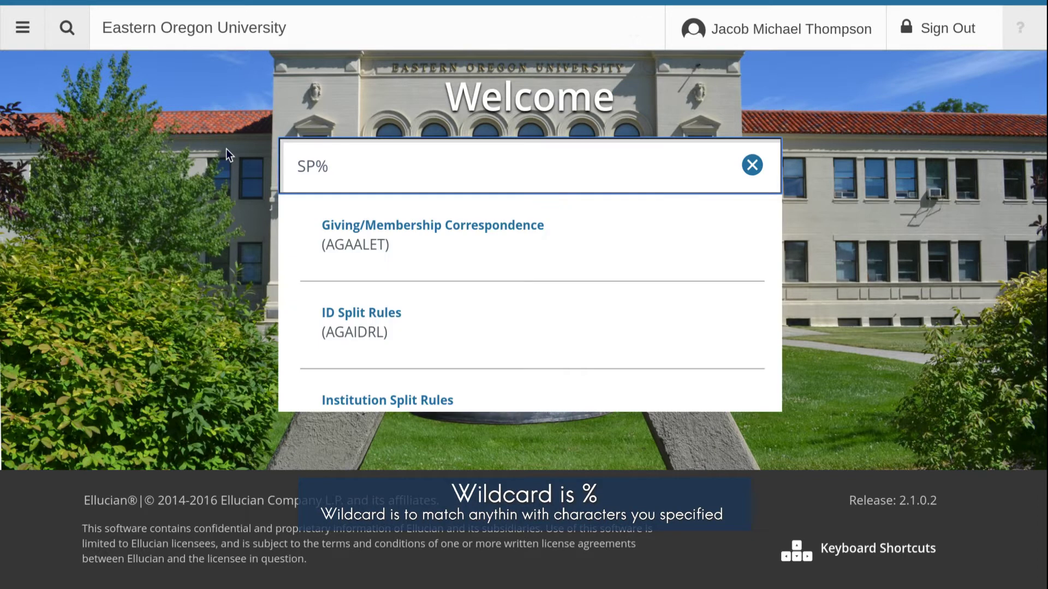
pyautogui.write('N')
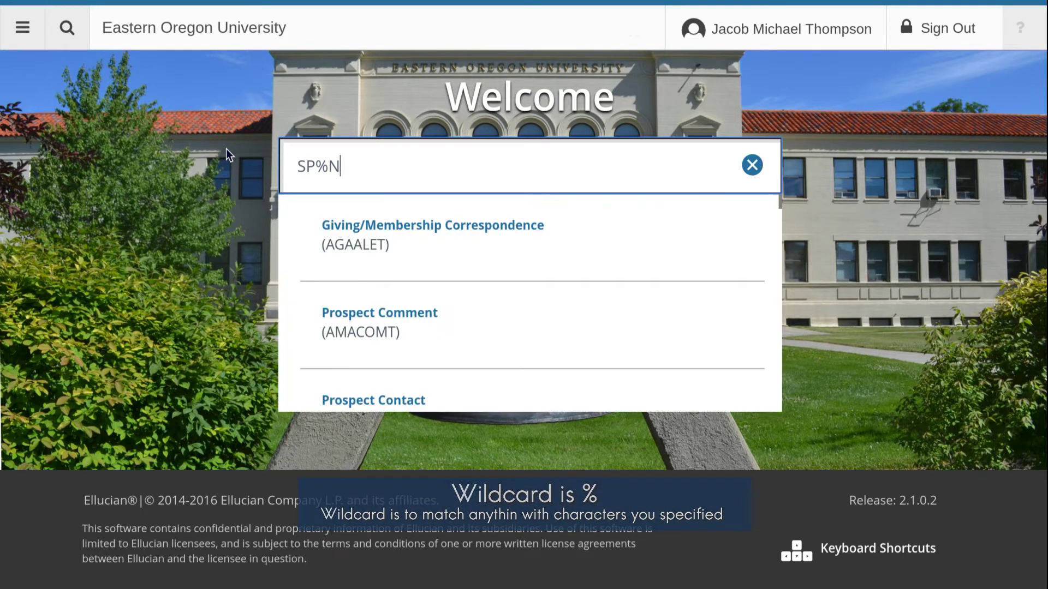
pyautogui.scroll(-8, 501, 225)
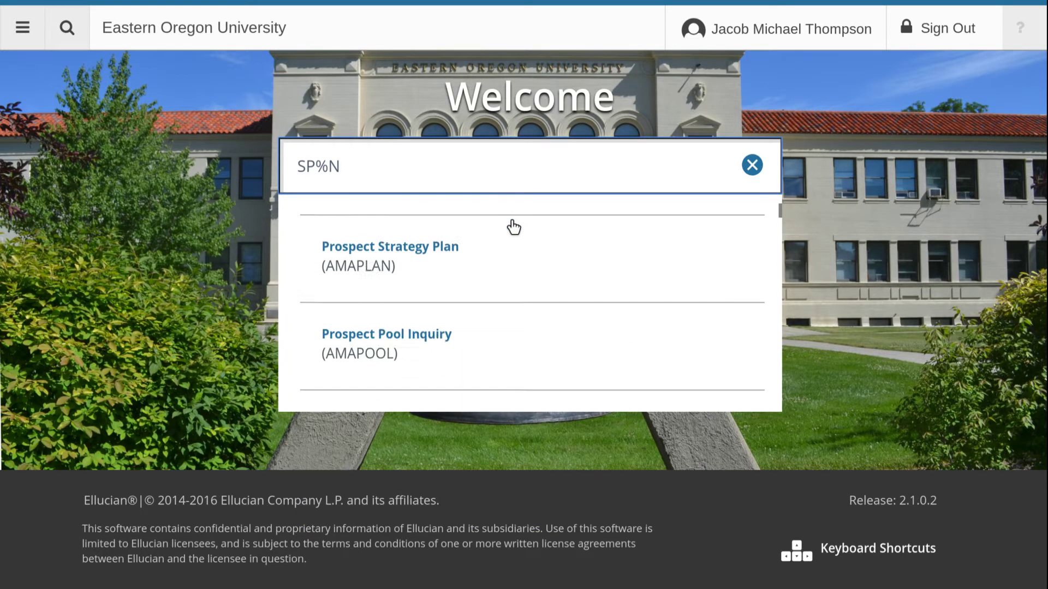
pyautogui.scroll(6, 498, 336)
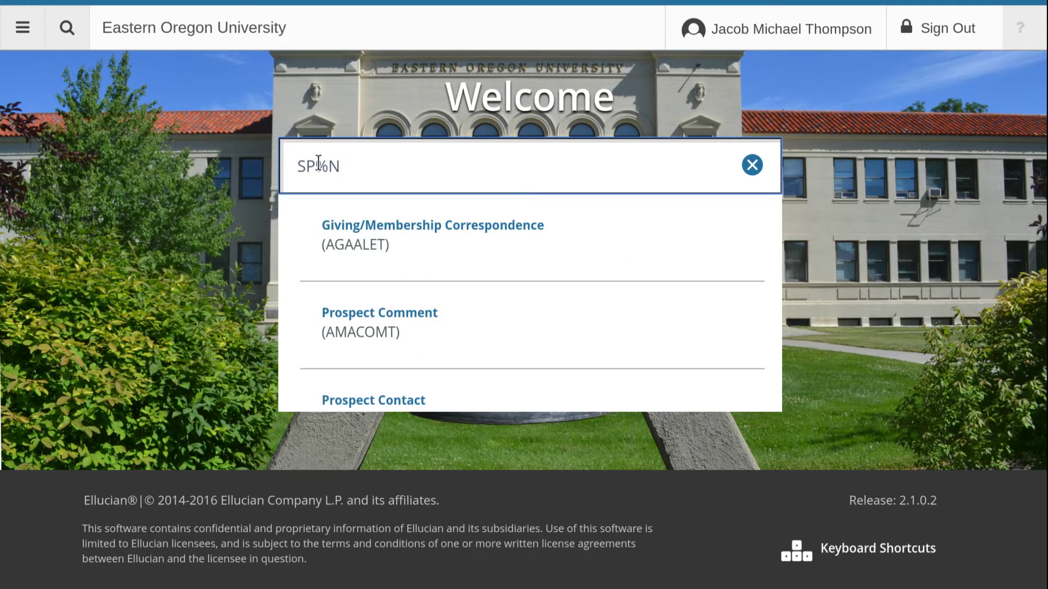
pyautogui.press('Left')
pyautogui.write('D%')
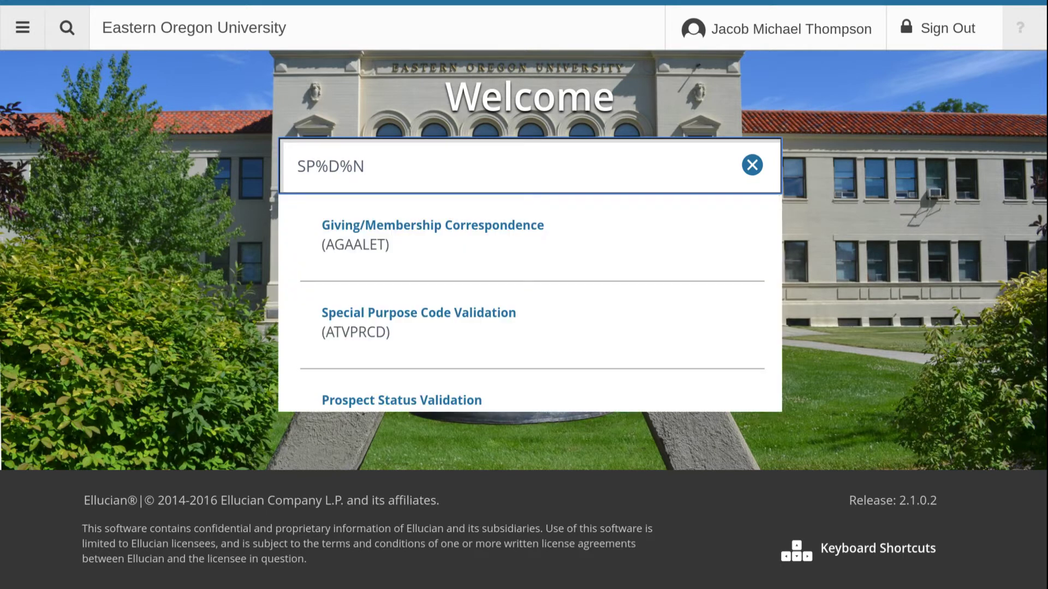
pyautogui.scroll(-5, 578, 282)
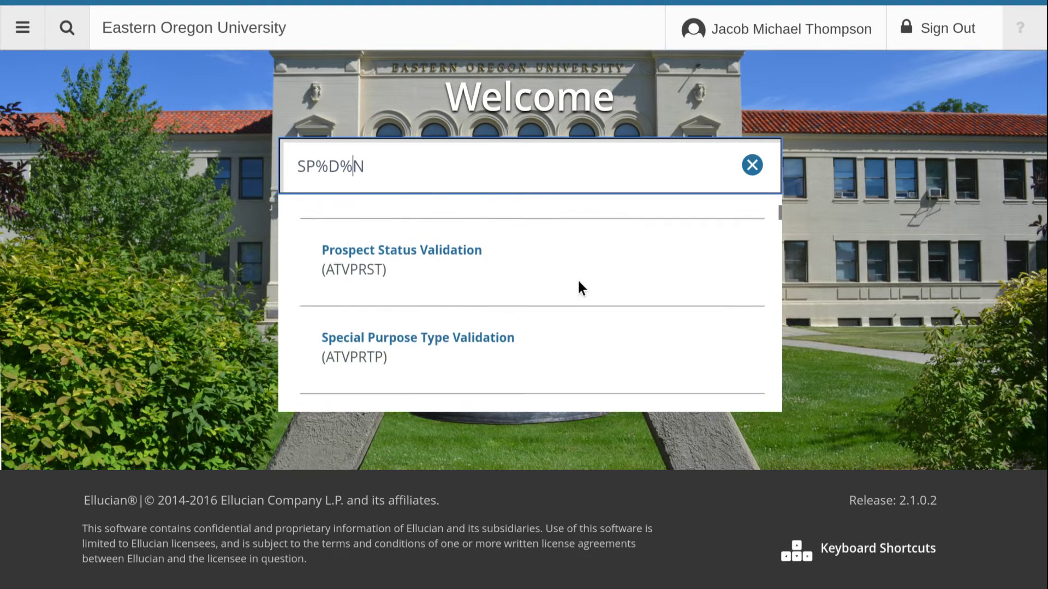
pyautogui.scroll(5, 578, 281)
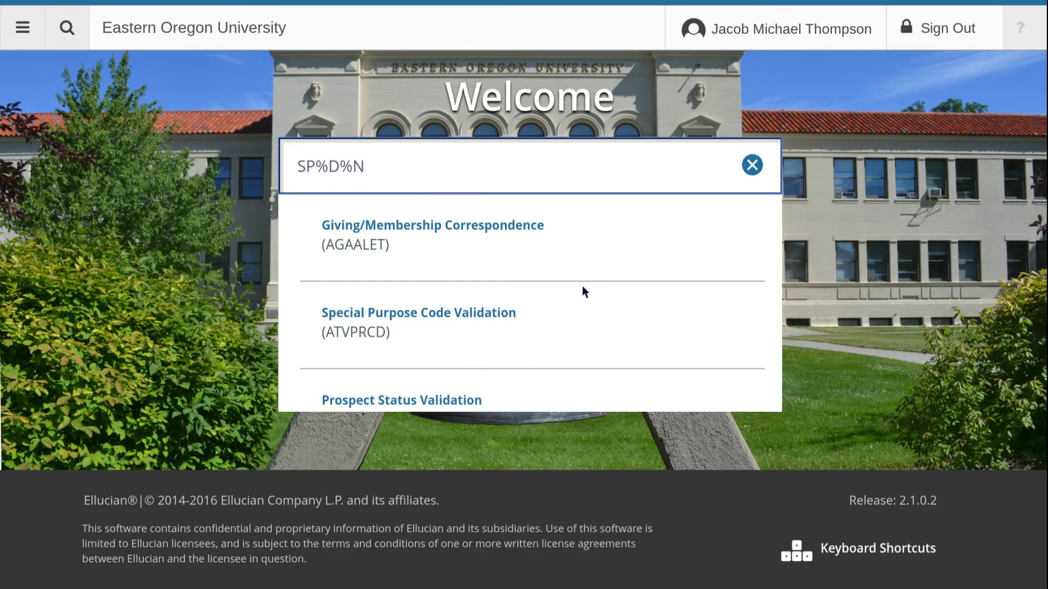
pyautogui.press('Left')
# Change the search to SP%DEN and scroll the few matches to find SPAIDEN
pyautogui.press('BackSpace')
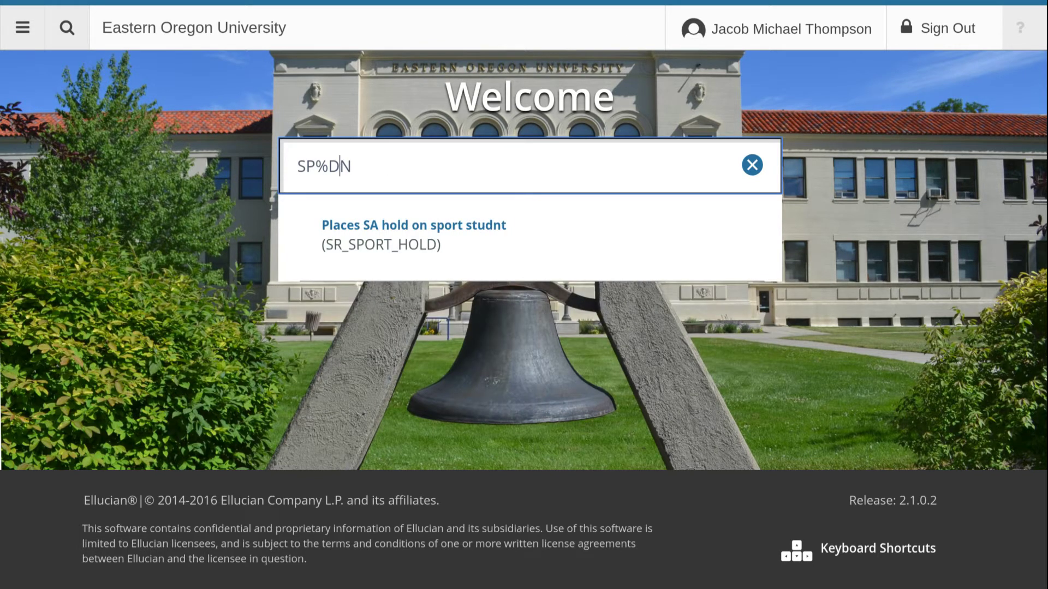
pyautogui.write('E')
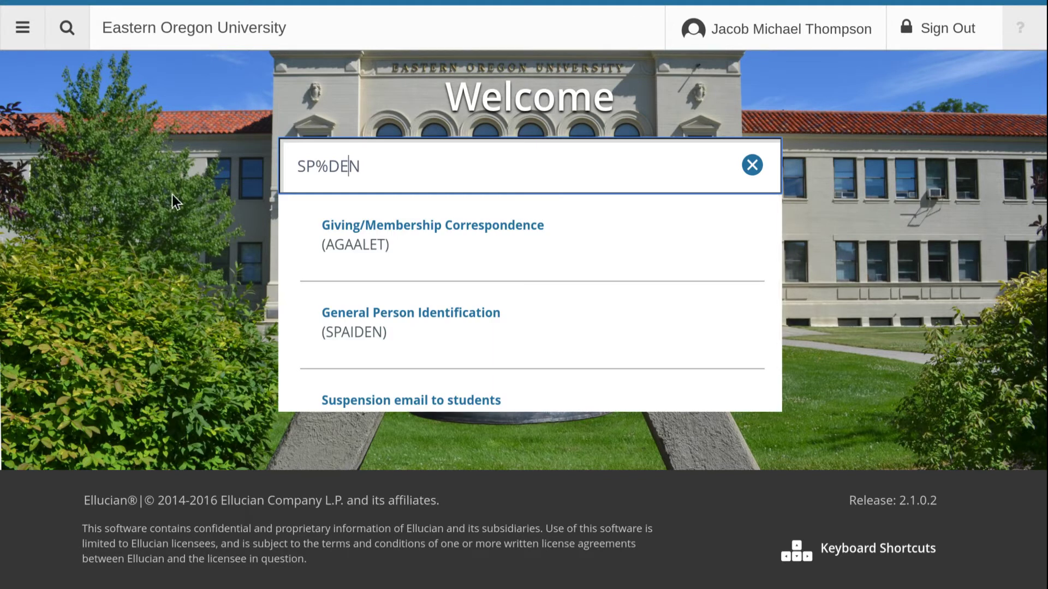
pyautogui.scroll(-1, 568, 289)
pyautogui.scroll(1, 568, 289)
pyautogui.scroll(-1, 571, 296)
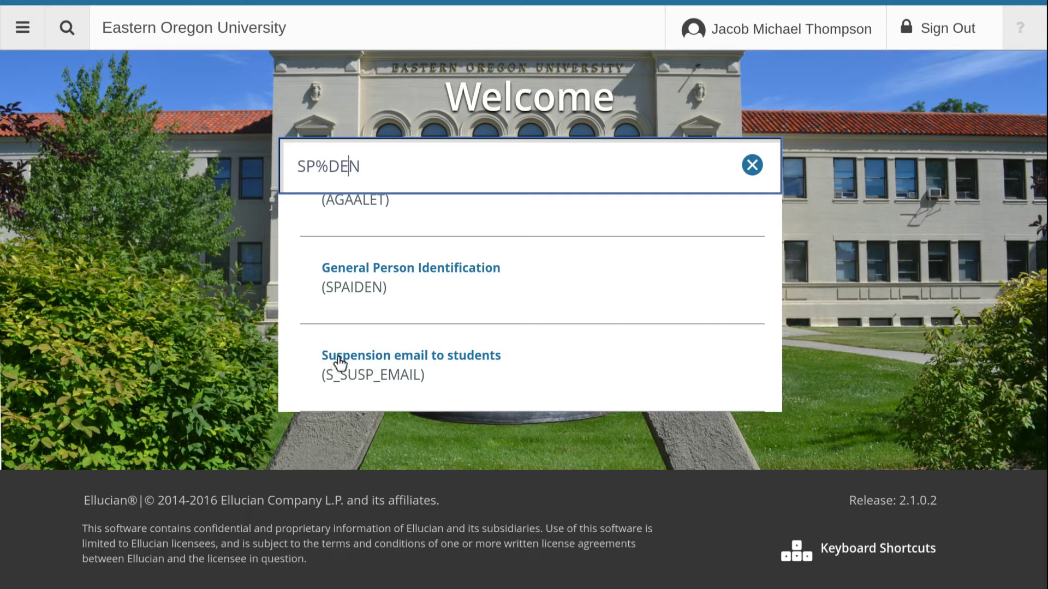
pyautogui.scroll(1, 386, 257)
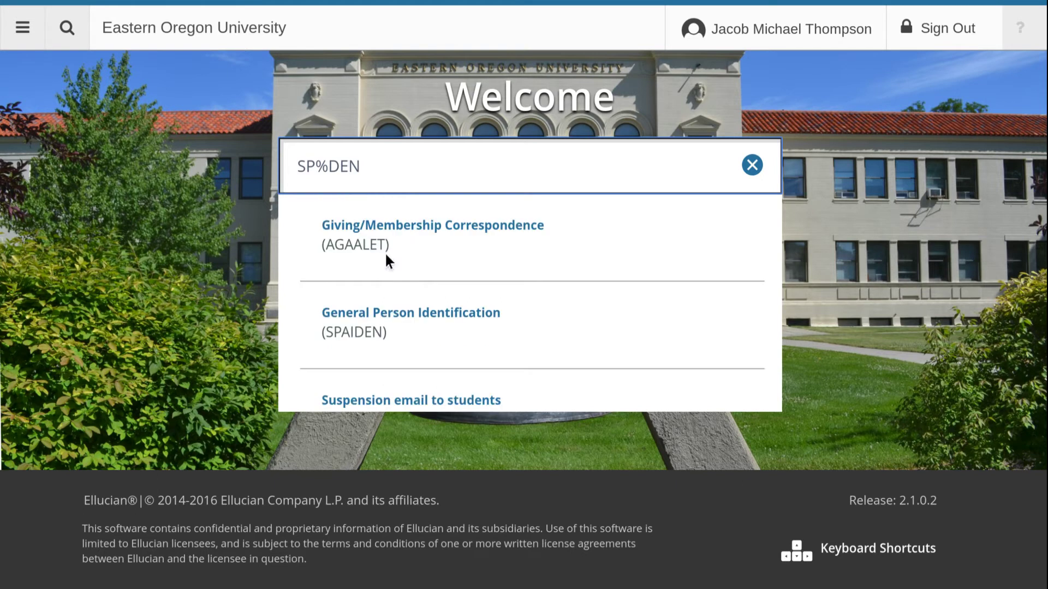